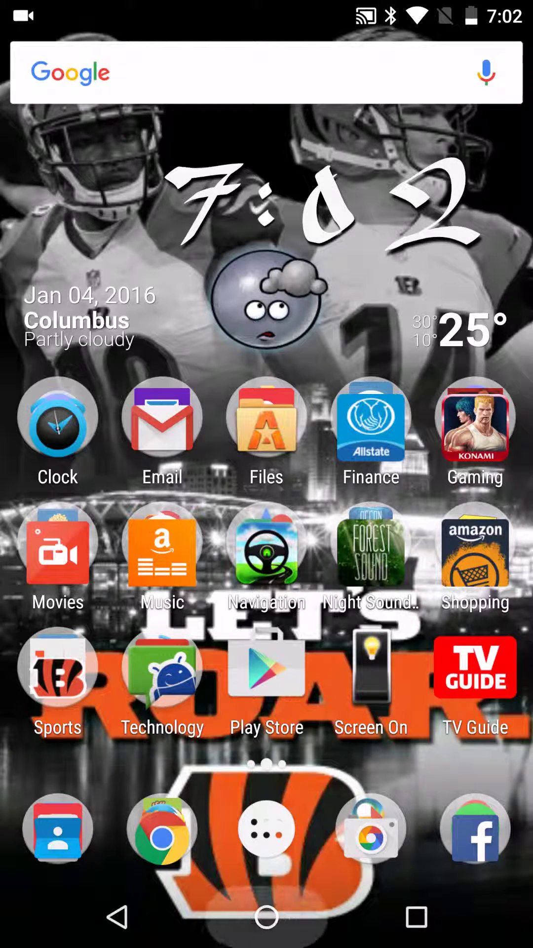
- Long-press Home to summon Now on Tap over the home screen
left_click(266, 918)
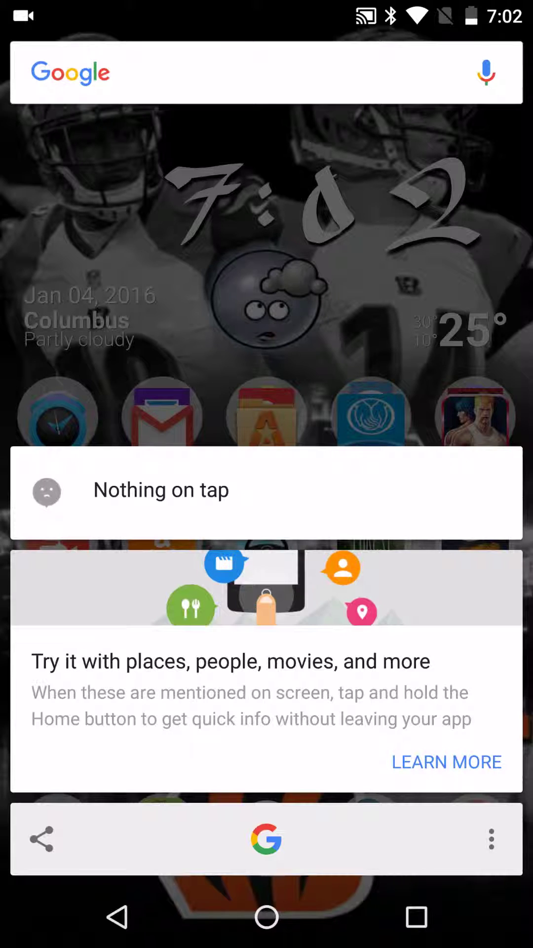
- Share a home-screen screenshot and browse the full Share with app list
left_click(42, 839)
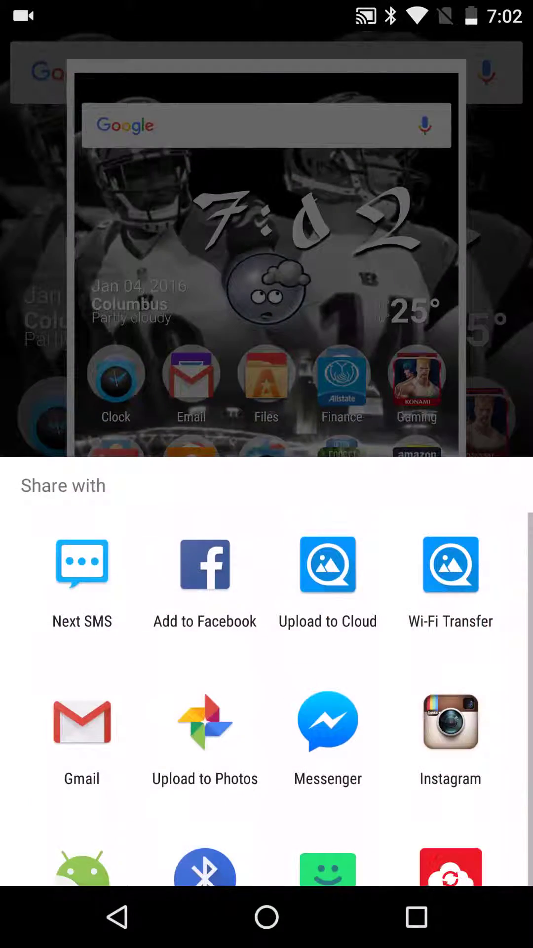
left_click_drag(267, 741, 267, 223)
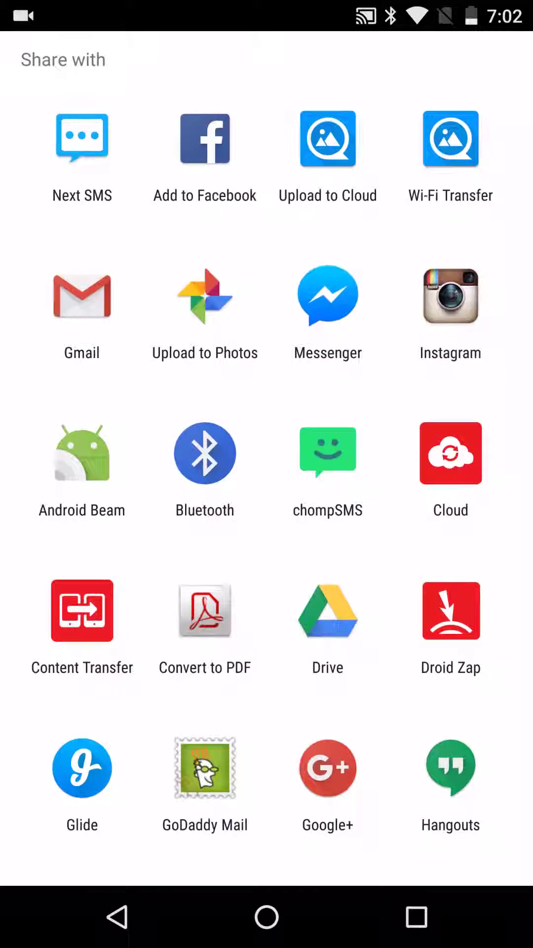
scroll(267, 519, "down", 3)
scroll(267, 519, "down", 5)
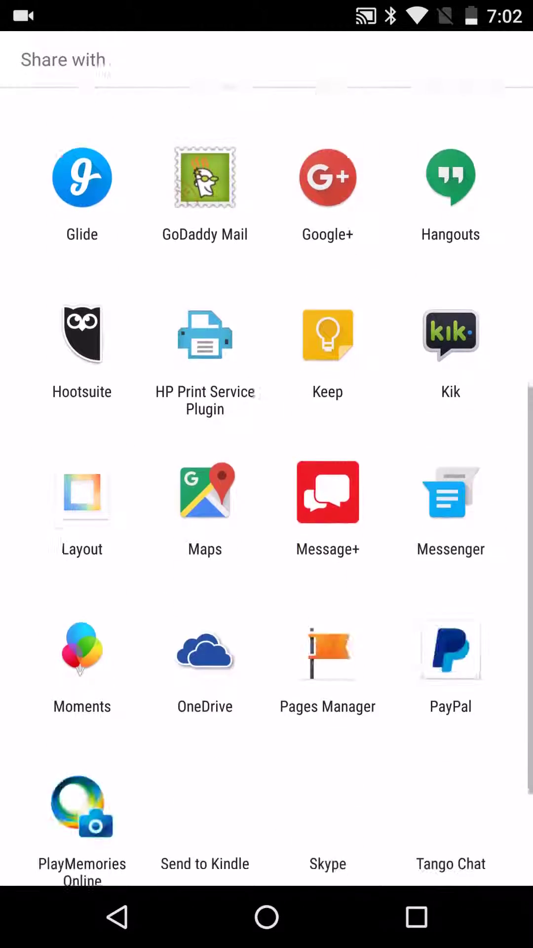
scroll(267, 519, "up", 8)
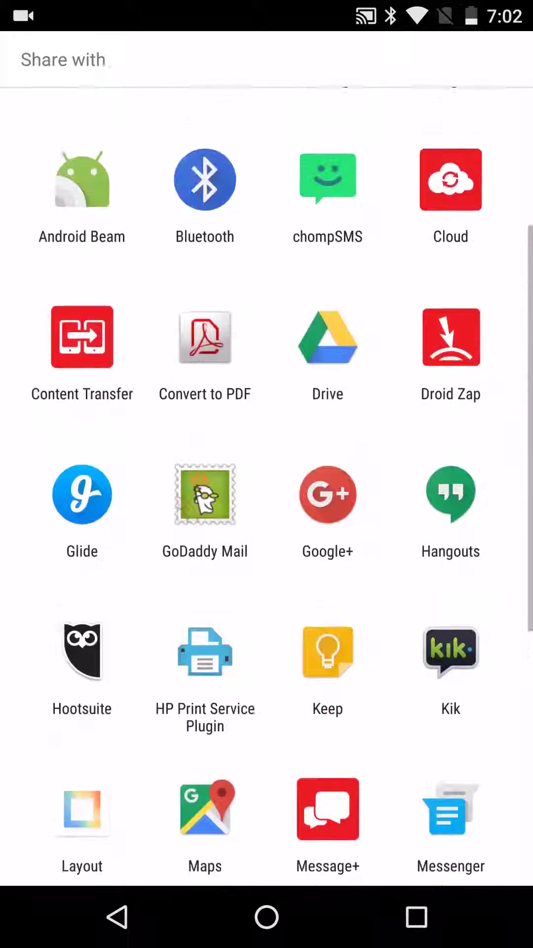
scroll(267, 519, "up", 3)
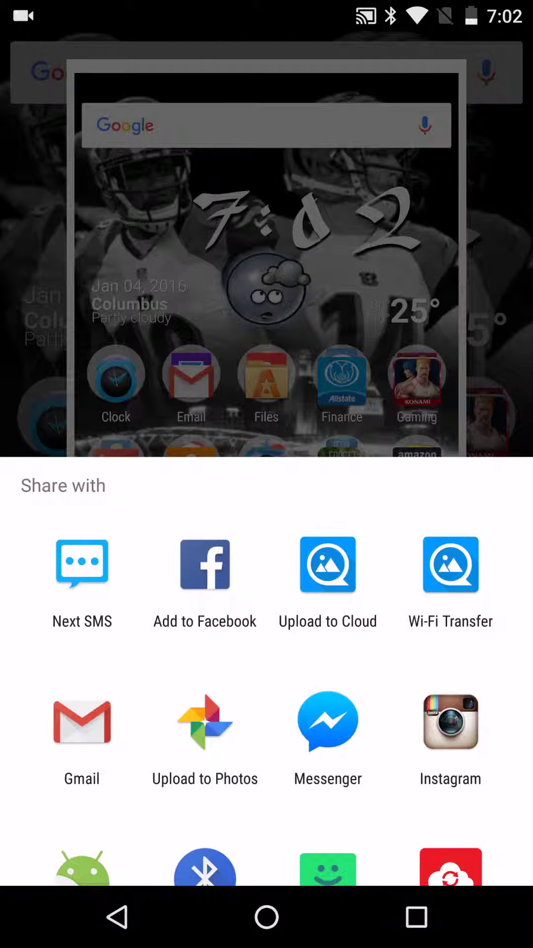